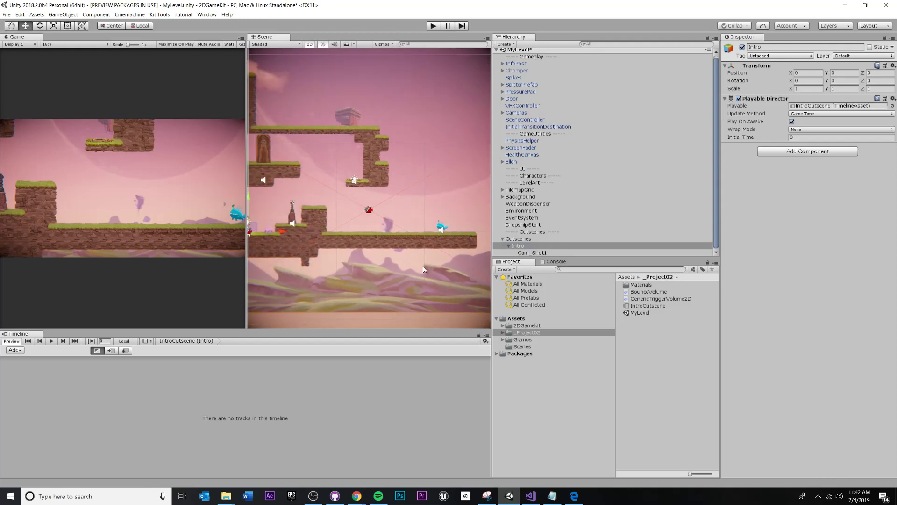
Step: Compare the Cinemachine priority of Cam_Shot1 with that of CM vcam1 in the Cameras group
left_click(532, 253)
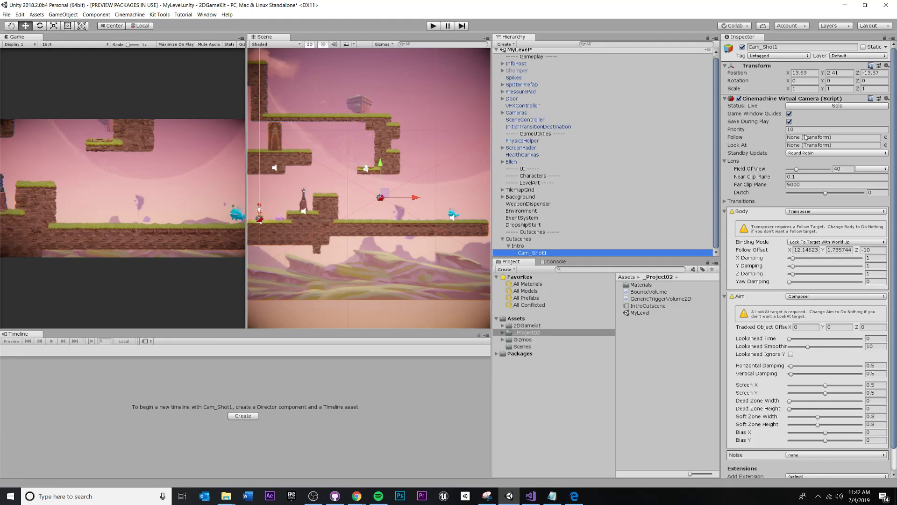
left_click(794, 131)
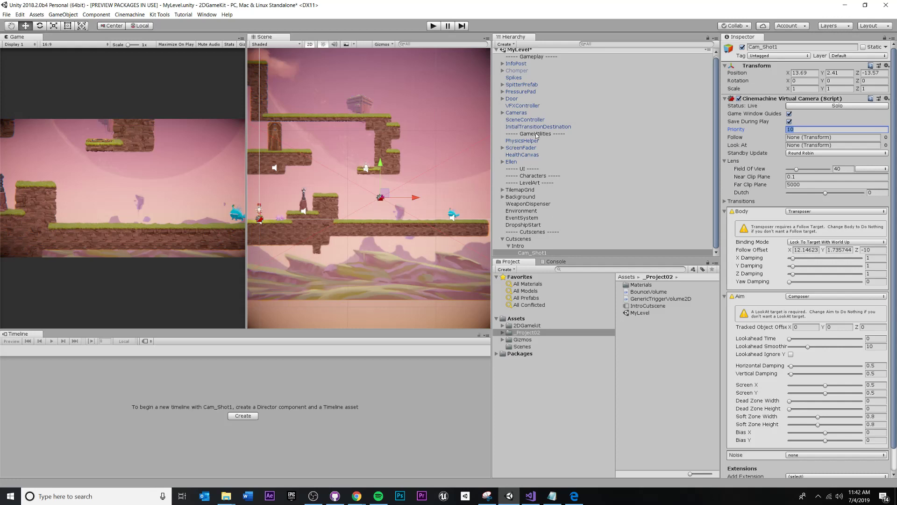
left_click(822, 131)
left_click_drag(811, 131, 777, 129)
left_click(502, 113)
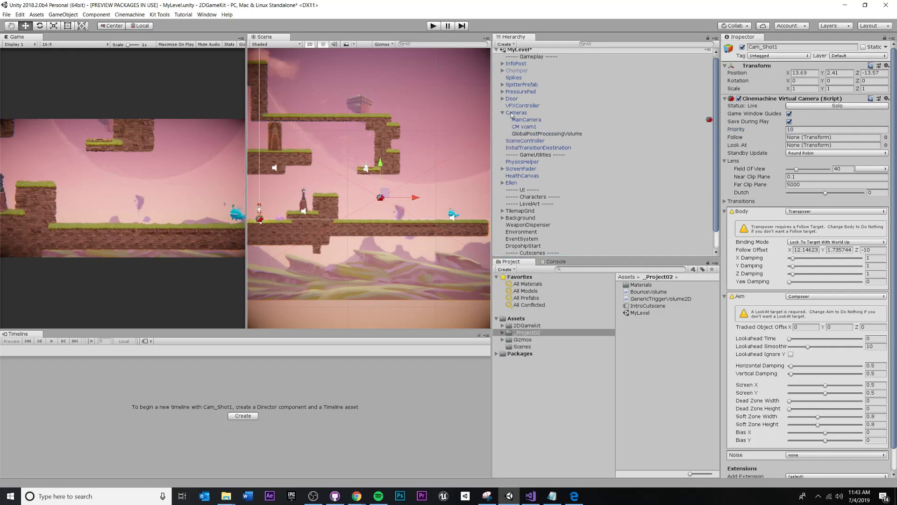
left_click(523, 126)
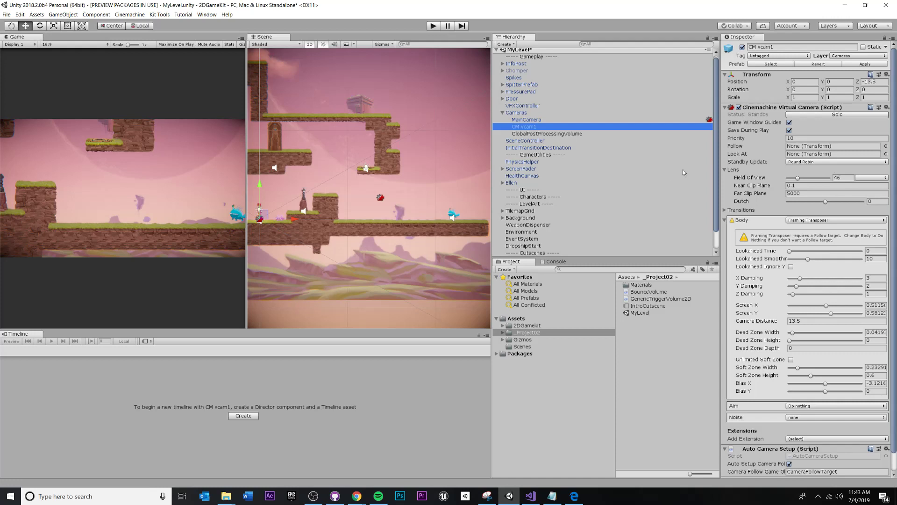
left_click(502, 113)
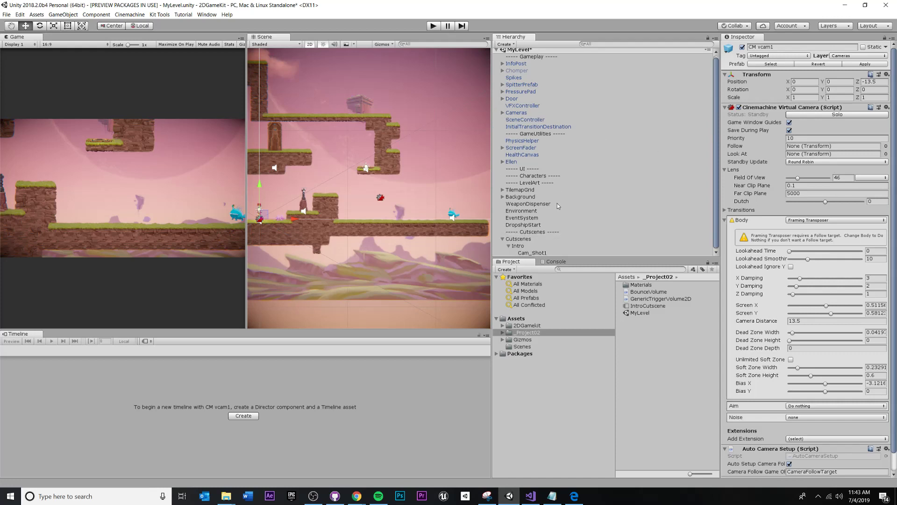
Step: Set the Cinemachine virtual camera priority of Cam_Shot1 to 0
left_click(539, 253)
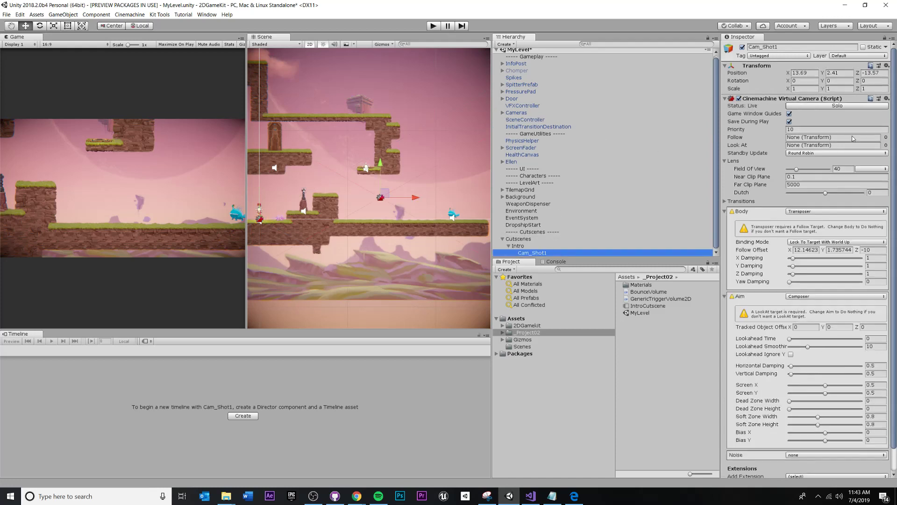
left_click(829, 129)
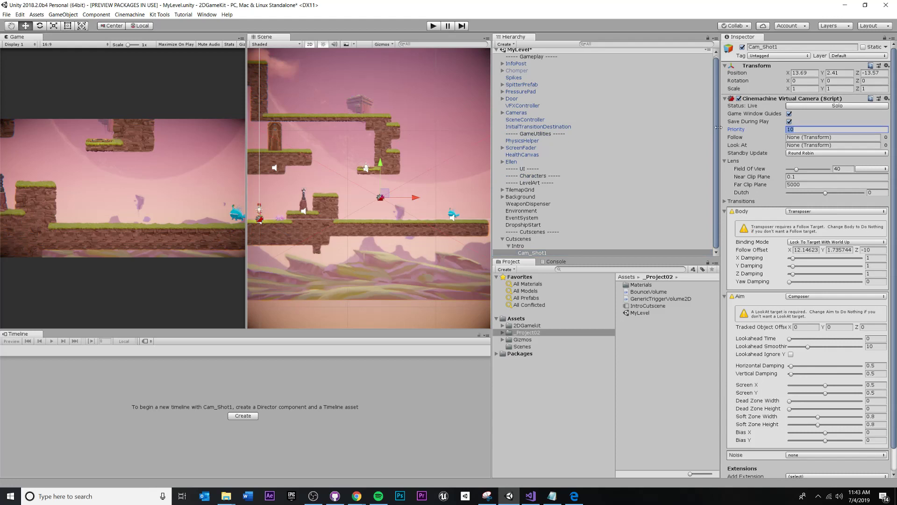
type("0")
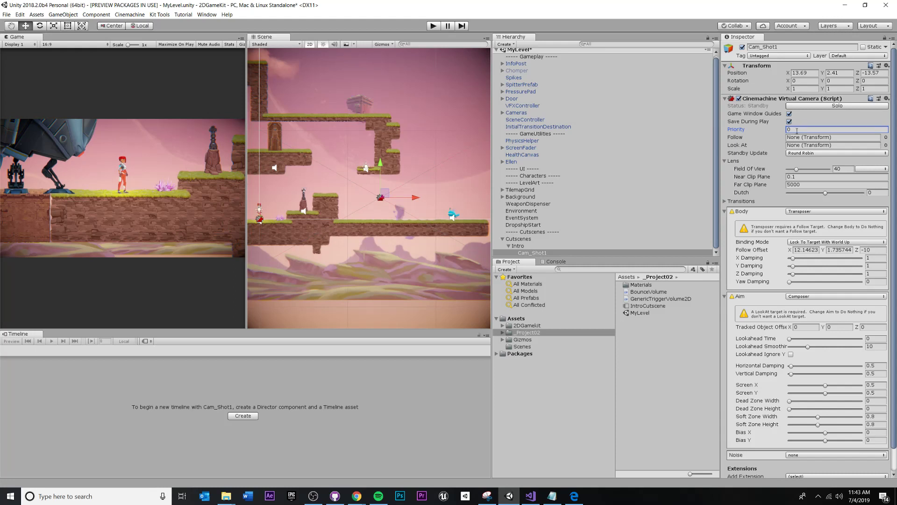
left_click_drag(798, 129, 772, 140)
middle_click_drag(375, 196, 351, 207)
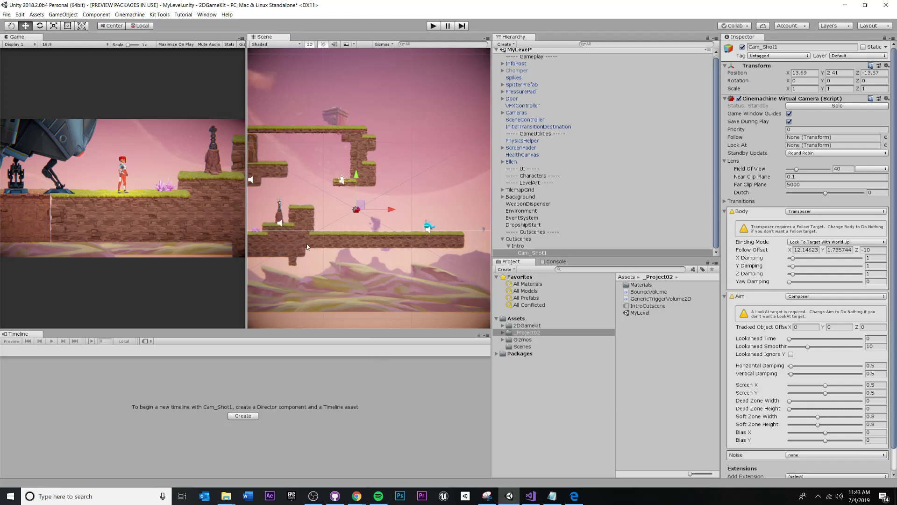
middle_click_drag(307, 246, 395, 229)
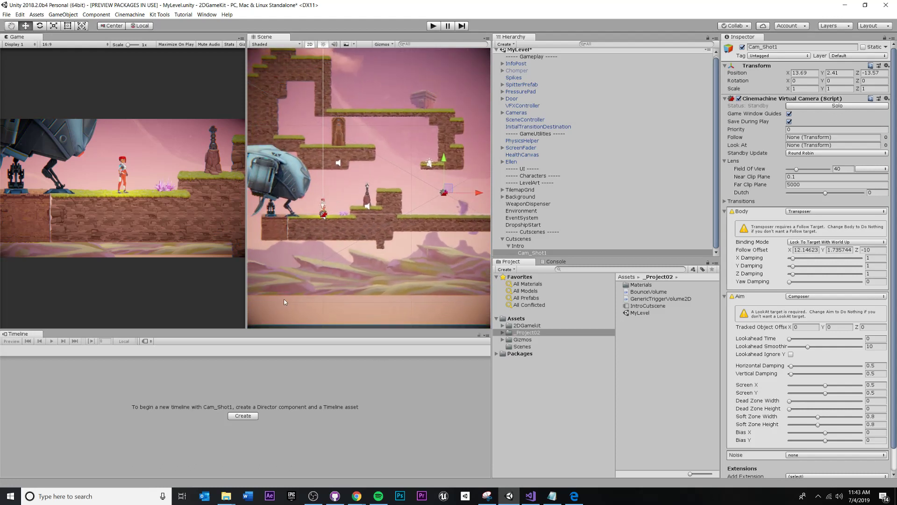
Step: View the Intro object's timeline and locate the command that opens the Timeline window
left_click(542, 218)
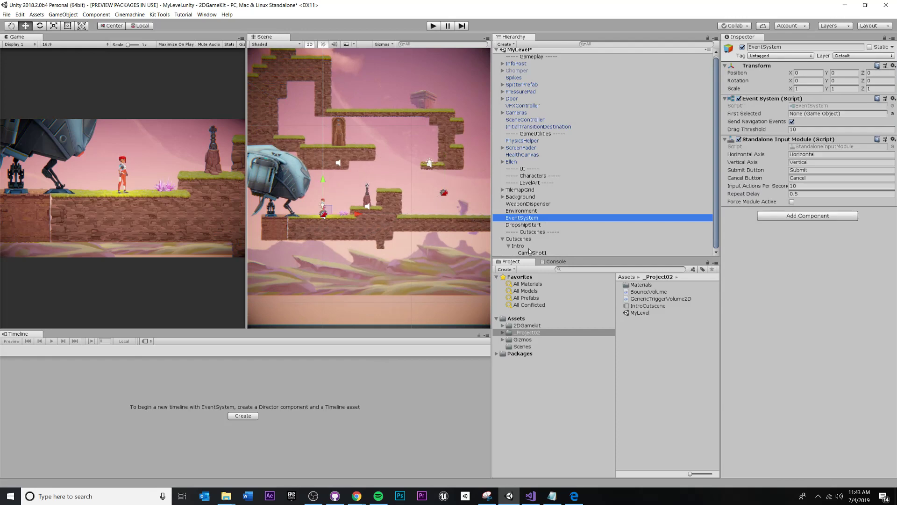
left_click(520, 246)
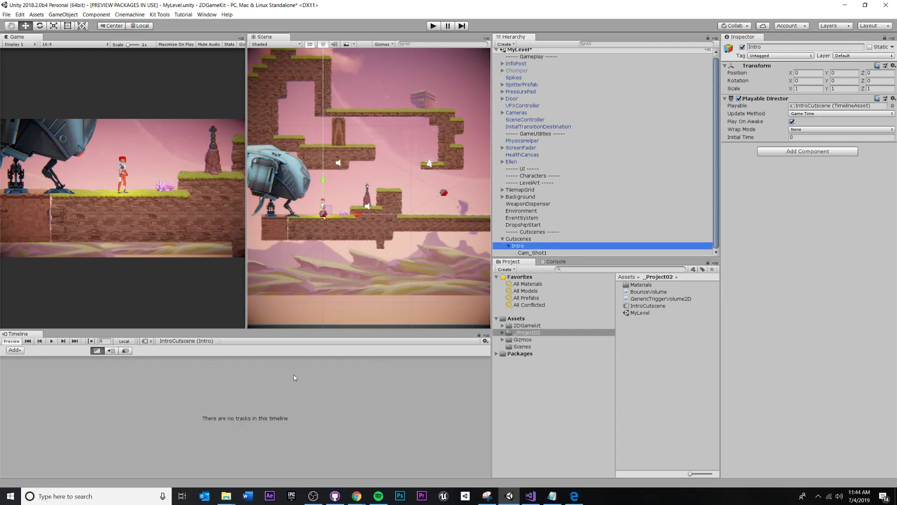
left_click(207, 14)
mouse_move(234, 120)
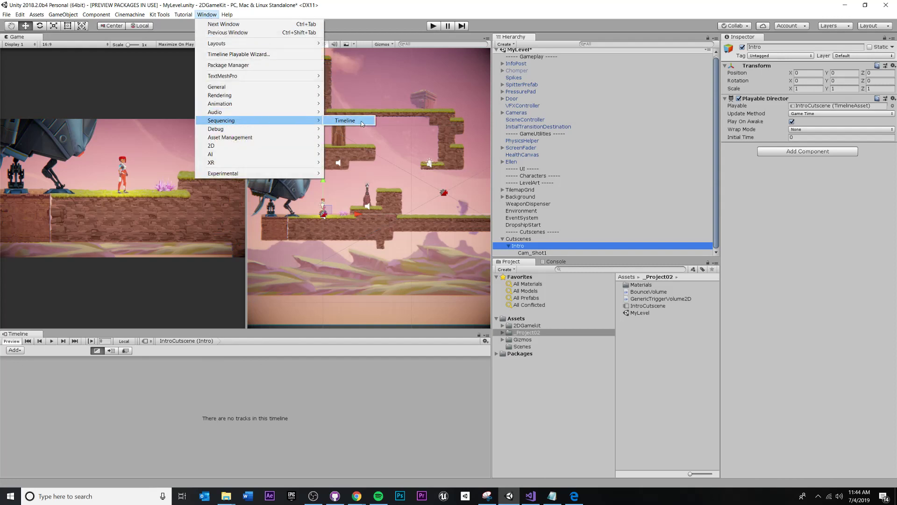
left_click(539, 5)
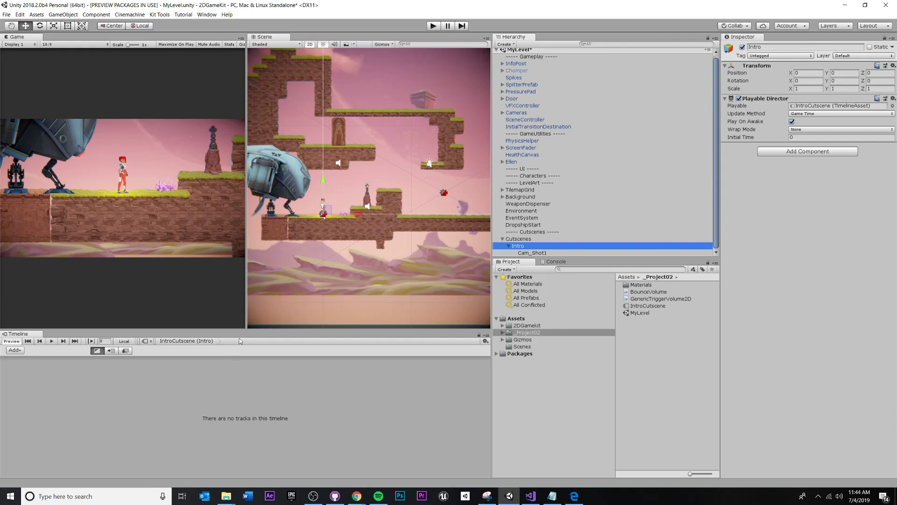
Step: Check what the Timeline displays when Intro, Cam_Shot1, Environment and Cutscenes are selected
left_click(516, 240)
left_click(517, 245)
left_click(541, 253)
left_click(528, 212)
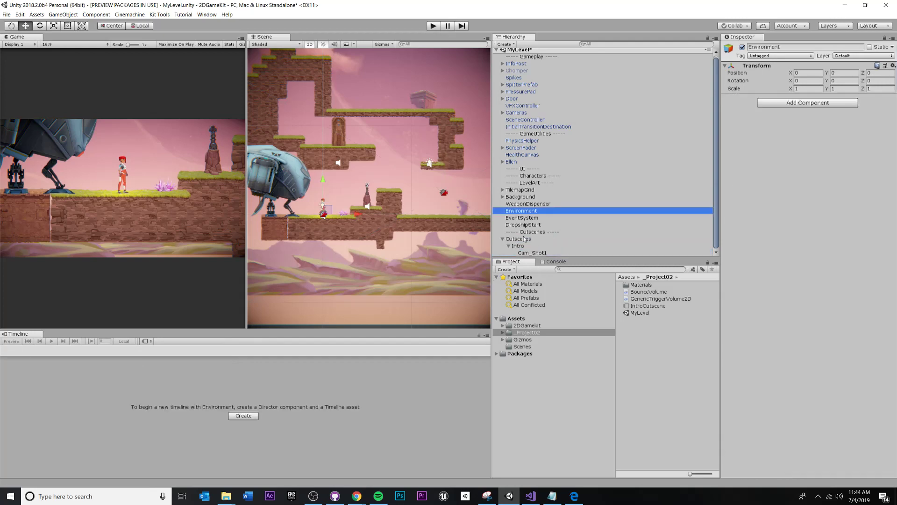
left_click(524, 239)
scroll(512, 249, "up", 1)
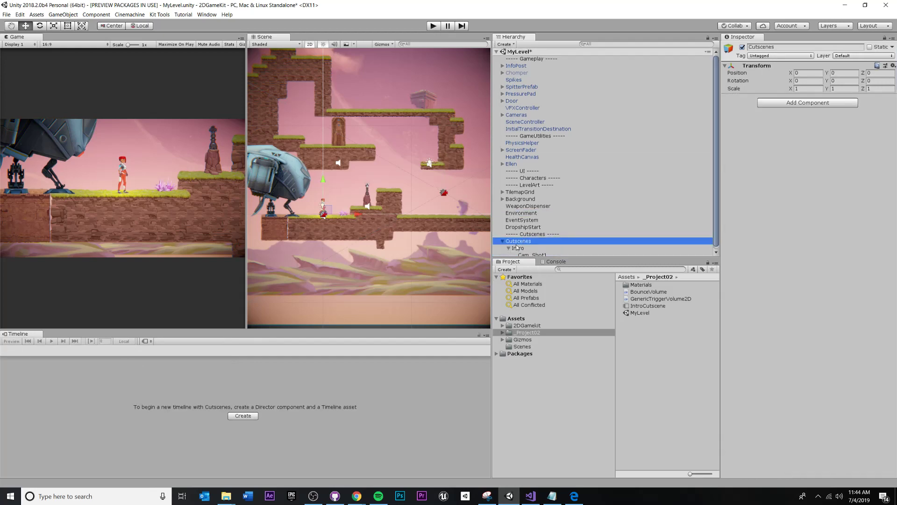
Step: Lock the Timeline window to Intro's IntroCutscene timeline and test the lock by selecting Cam_Shot1
left_click(523, 250)
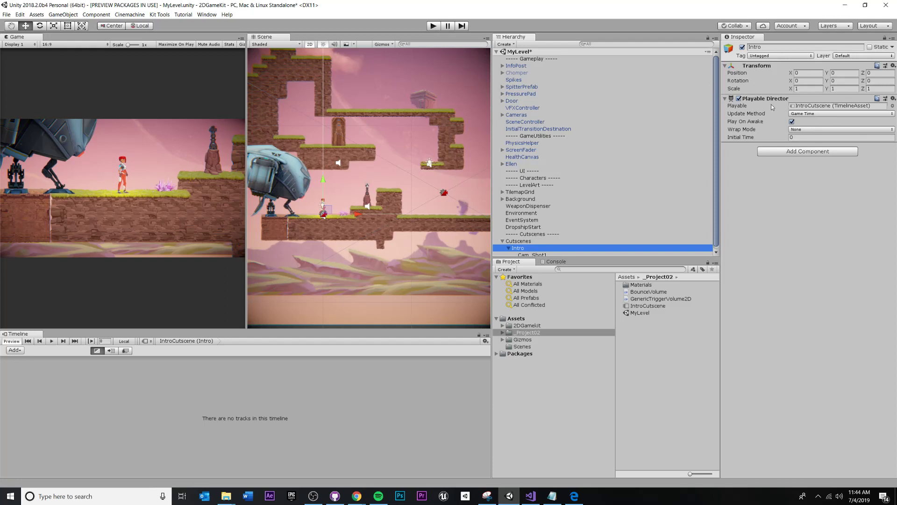
left_click(478, 336)
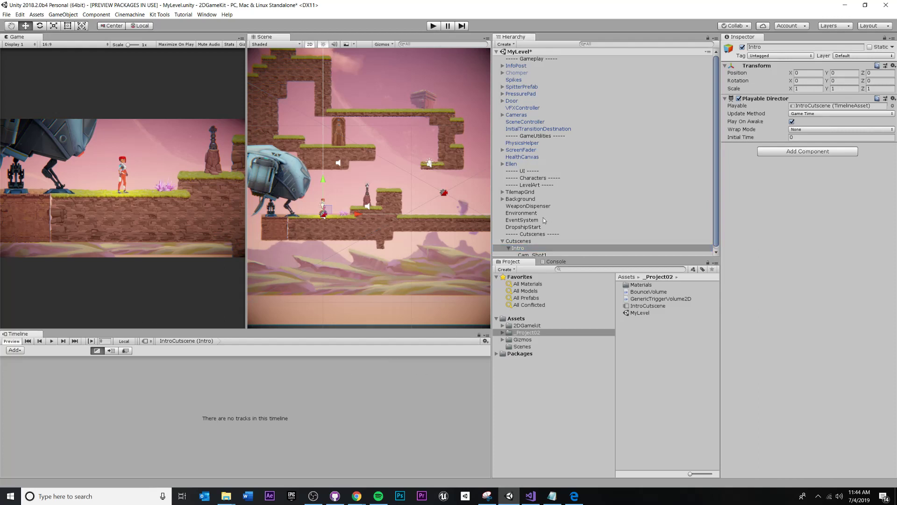
left_click(545, 248)
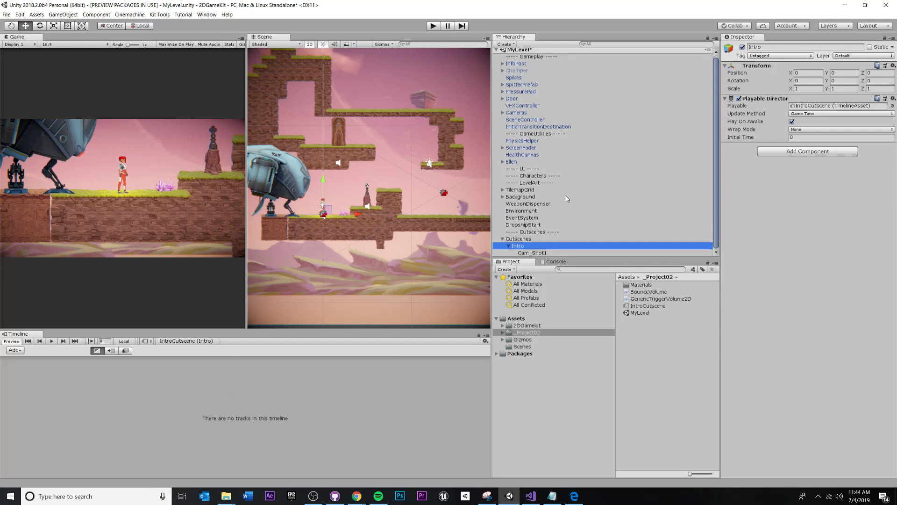
left_click(541, 251)
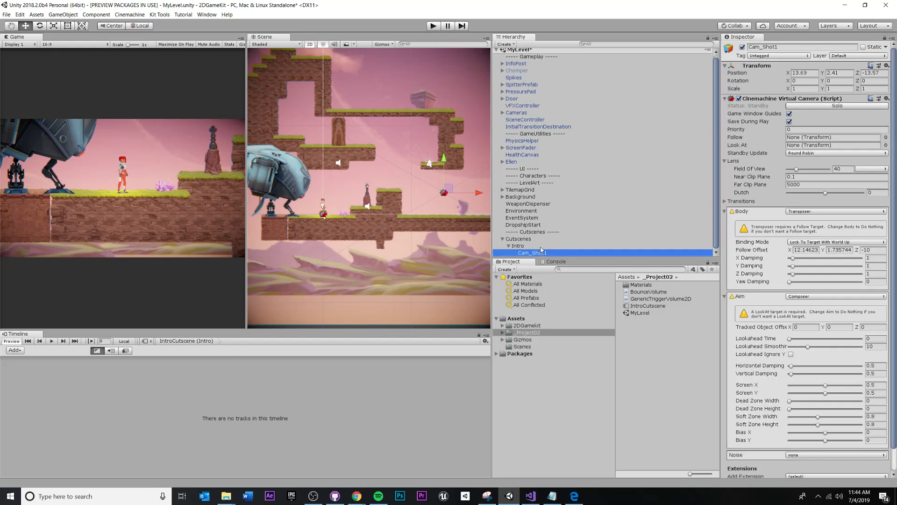
left_click(537, 247)
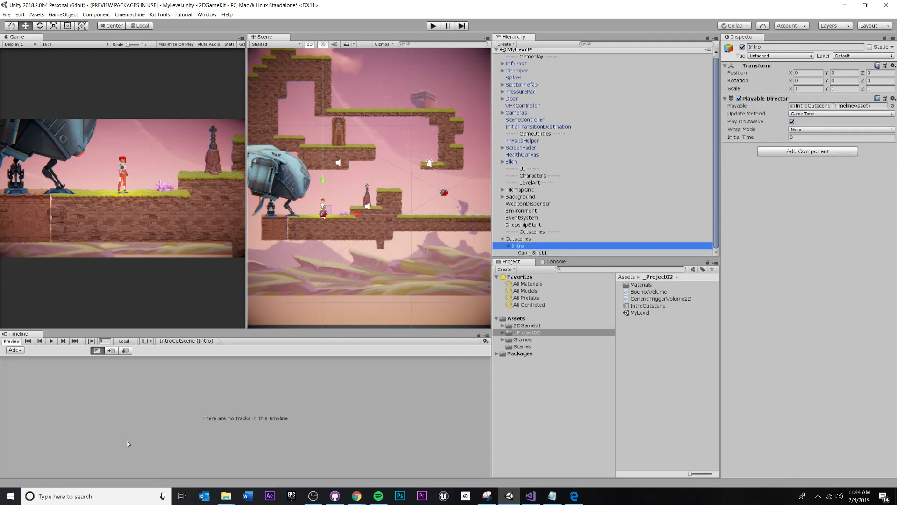
left_click(156, 396)
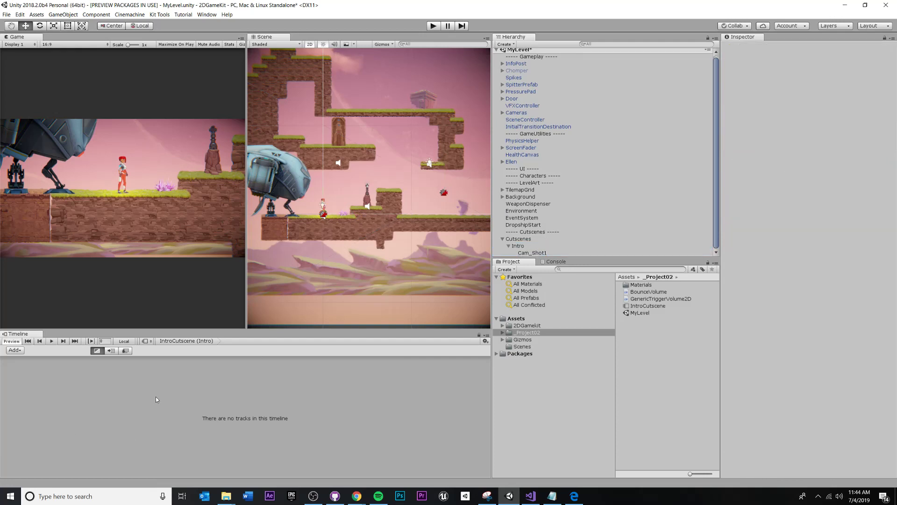
Step: Add a Cinemachine track to the IntroCutscene timeline
left_click(21, 350)
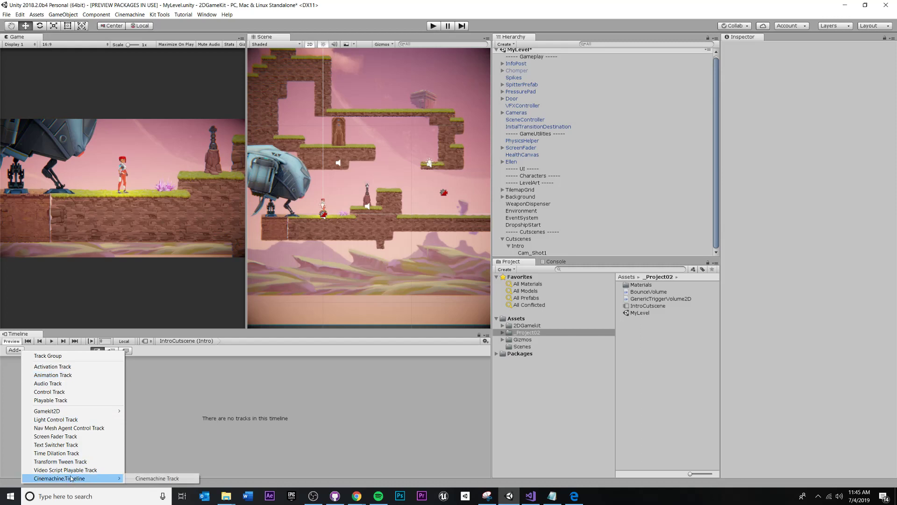
mouse_move(76, 480)
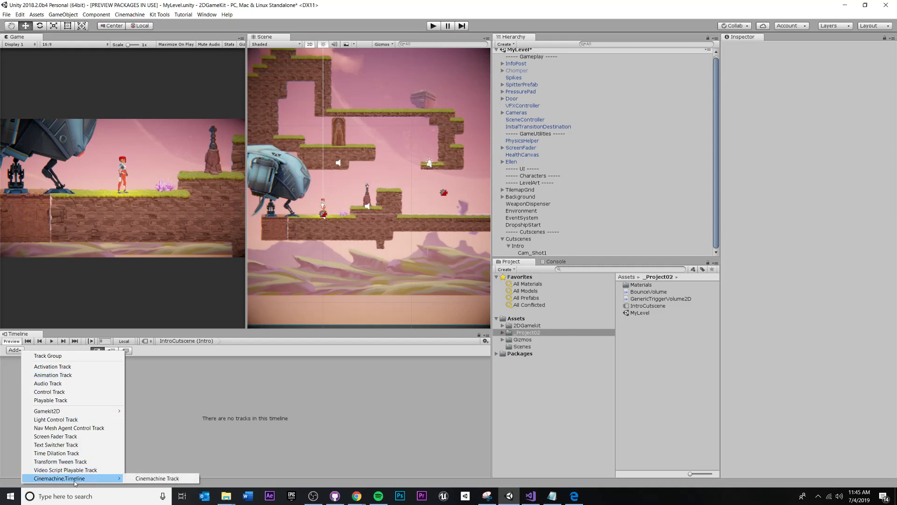
left_click(168, 479)
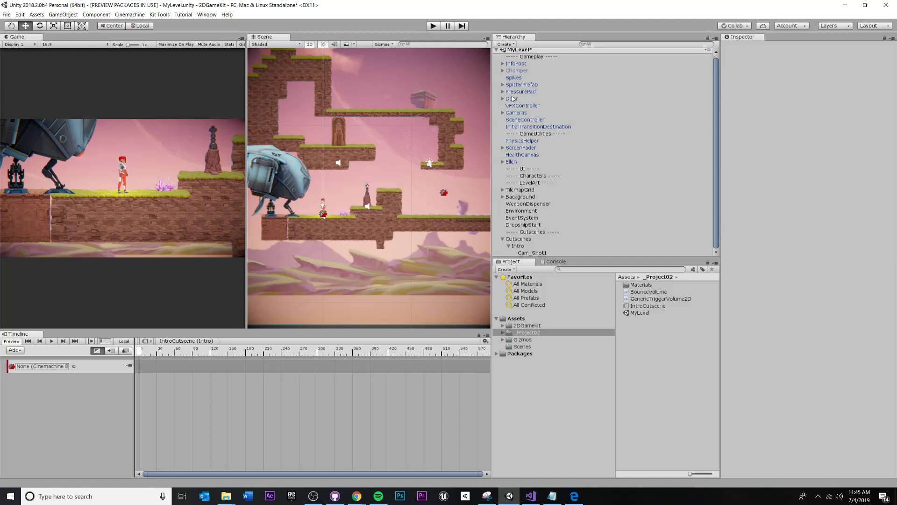
Step: Assign MainCamera from the Cameras group as the Cinemachine track's brain
left_click(502, 113)
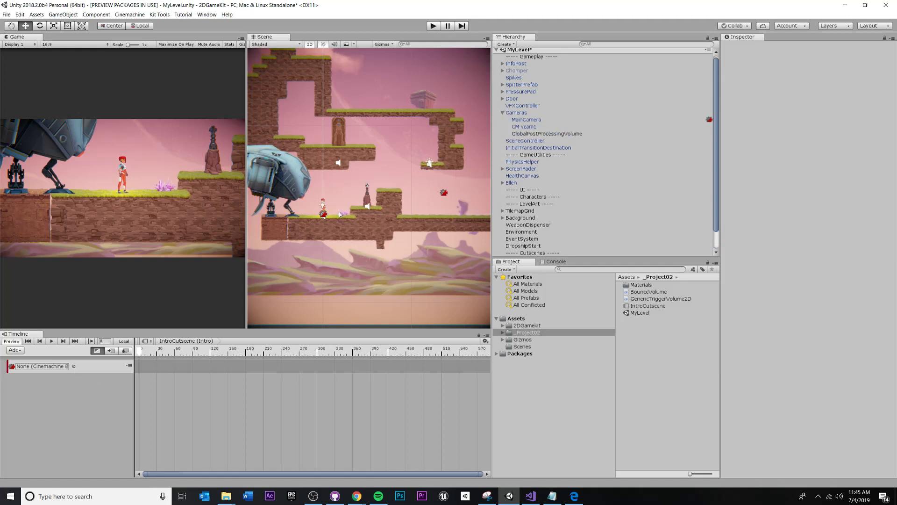
left_click(73, 366)
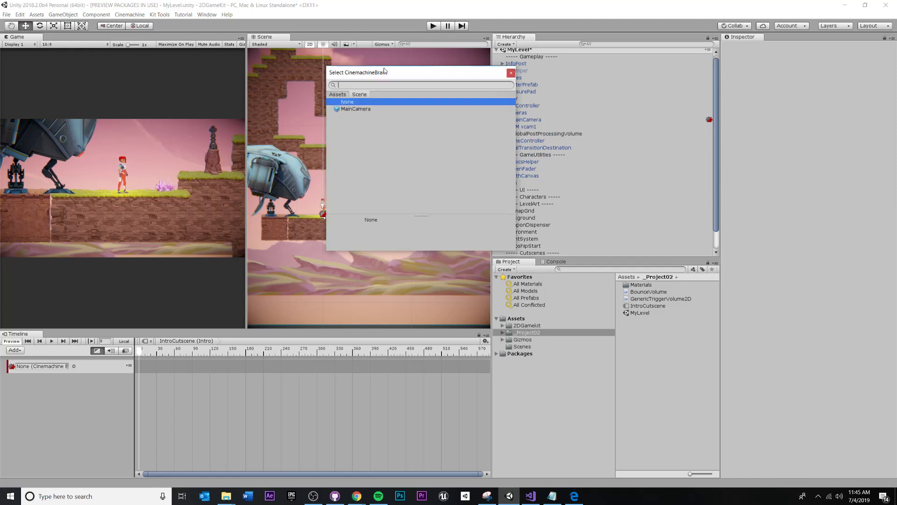
left_click(511, 73)
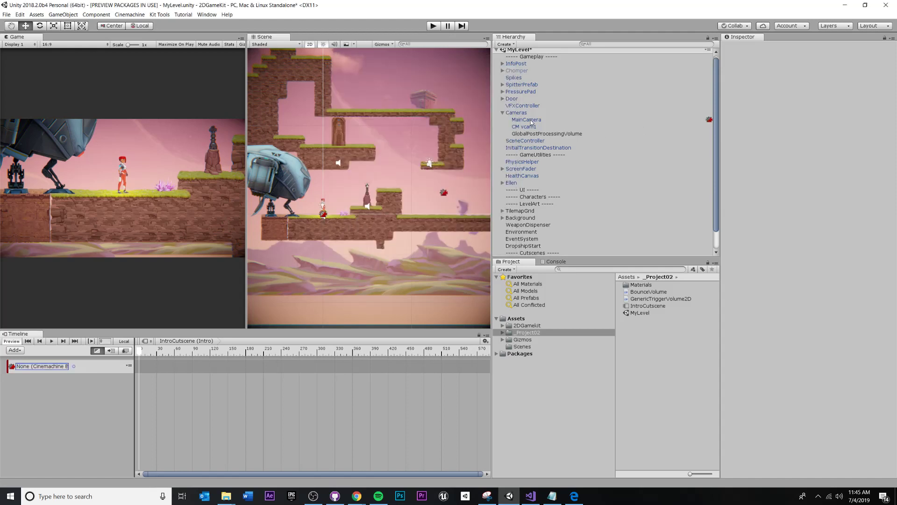
left_click_drag(525, 120, 39, 370)
left_click_drag(144, 351, 4, 378)
Step: Examine the MainCamera track, the playhead and the Timeline's time unit and frame rate options
left_click(94, 369)
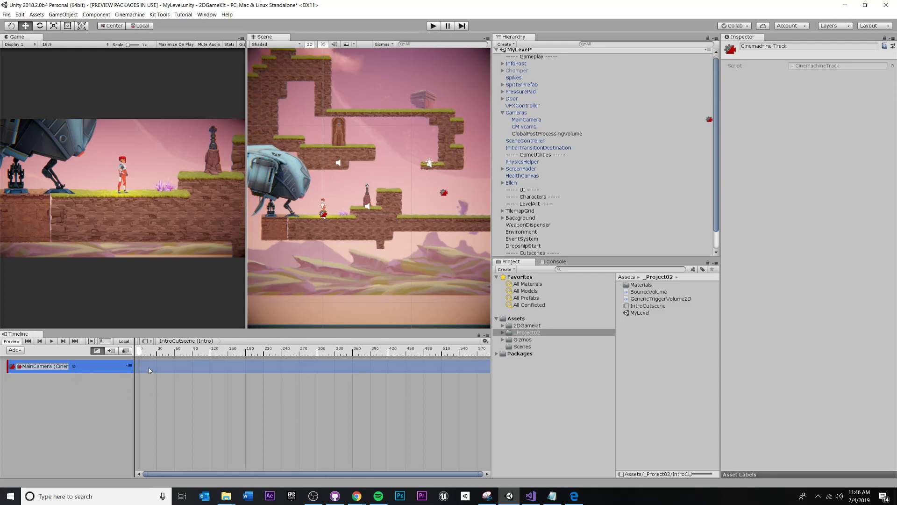
left_click_drag(141, 353, 95, 394)
left_click(485, 340)
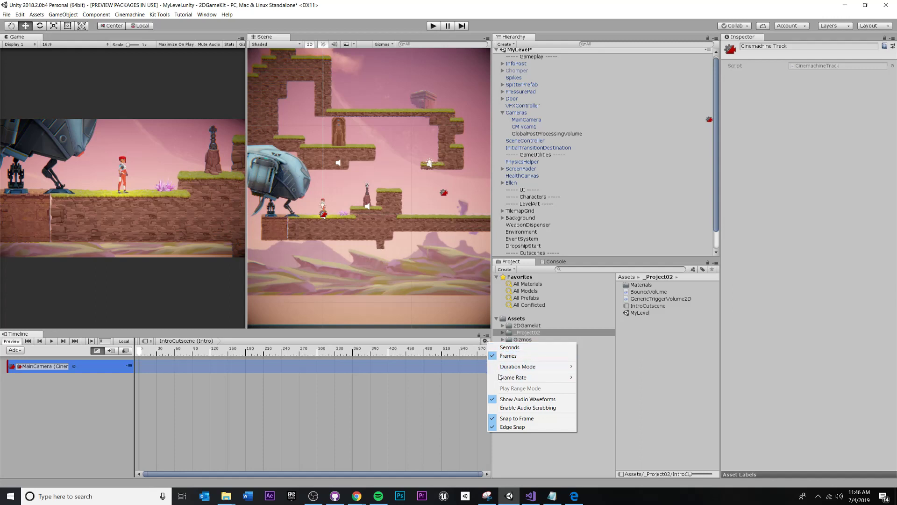
left_click(230, 418)
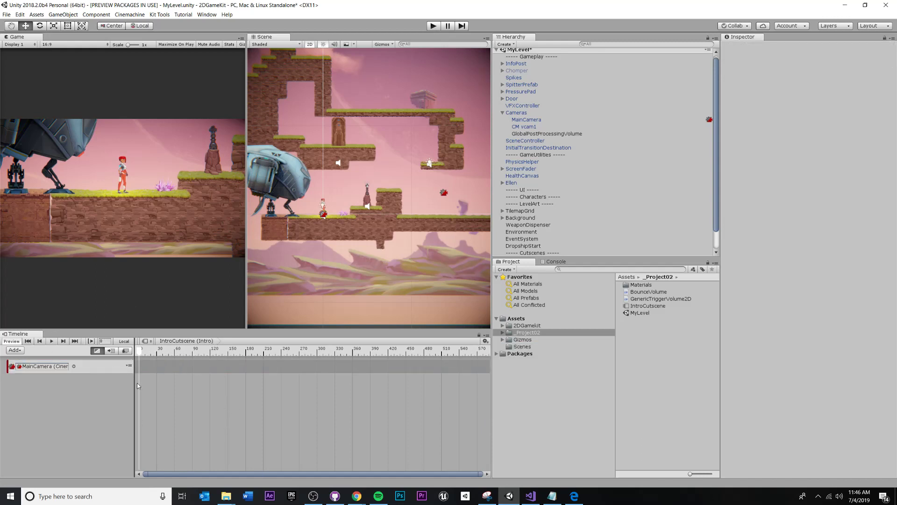
Step: Rename the Cam_Shot1 camera under Intro as Cam_Intro_Shot1
scroll(537, 219, "down", 2)
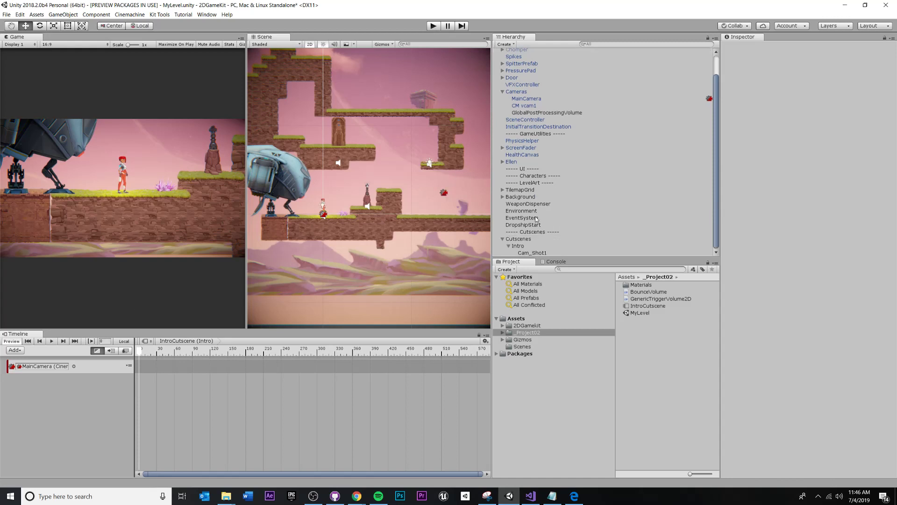
left_click(537, 253)
left_click(532, 253)
left_click(531, 253)
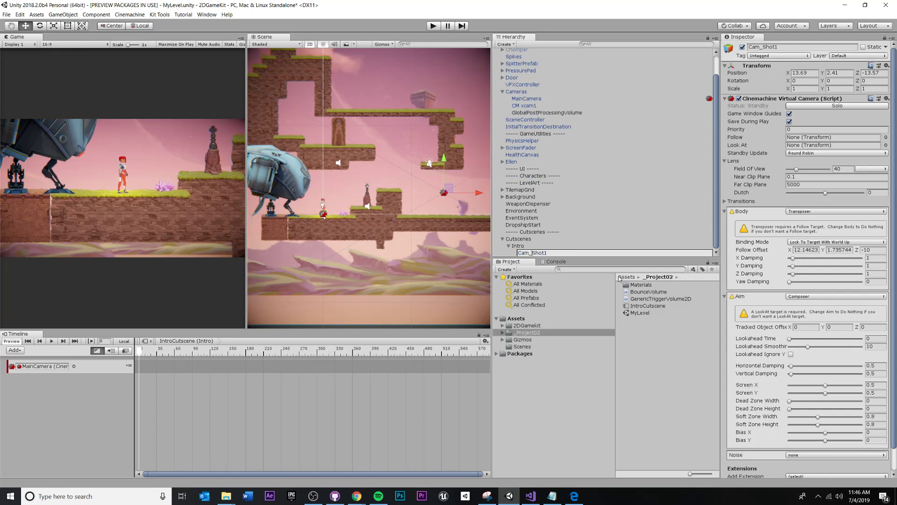
type("Intro_")
key("Return")
left_click(83, 403)
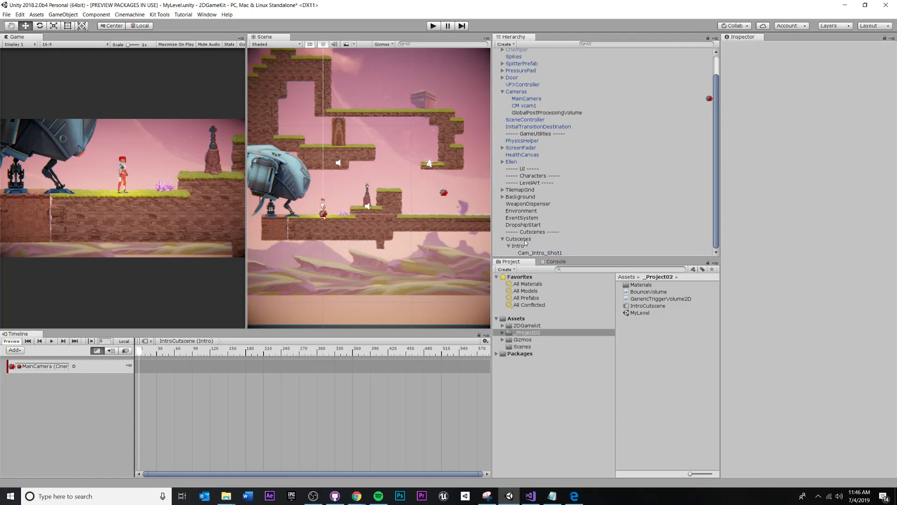
Step: Add a Cinemachine Shot starting at frame 0 on the MainCamera track and assign Cam_Intro_Shot1 as its virtual camera
right_click(150, 368)
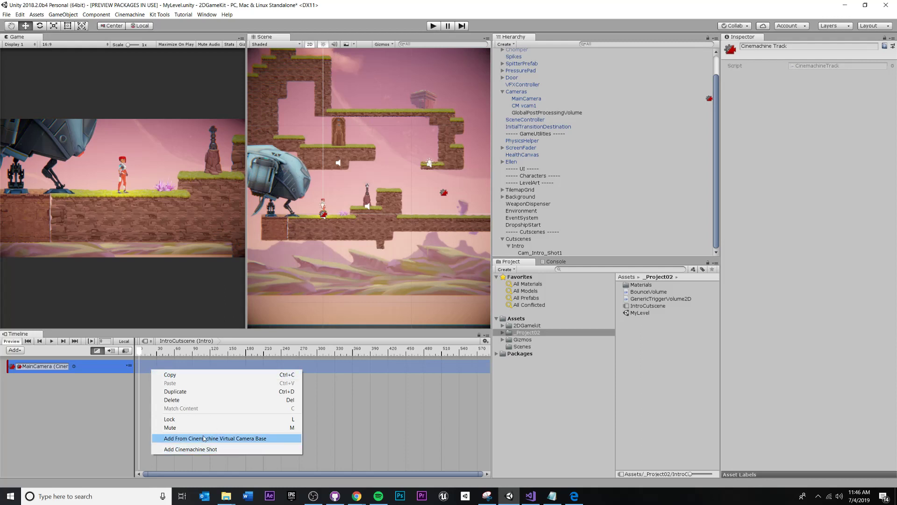
left_click(179, 449)
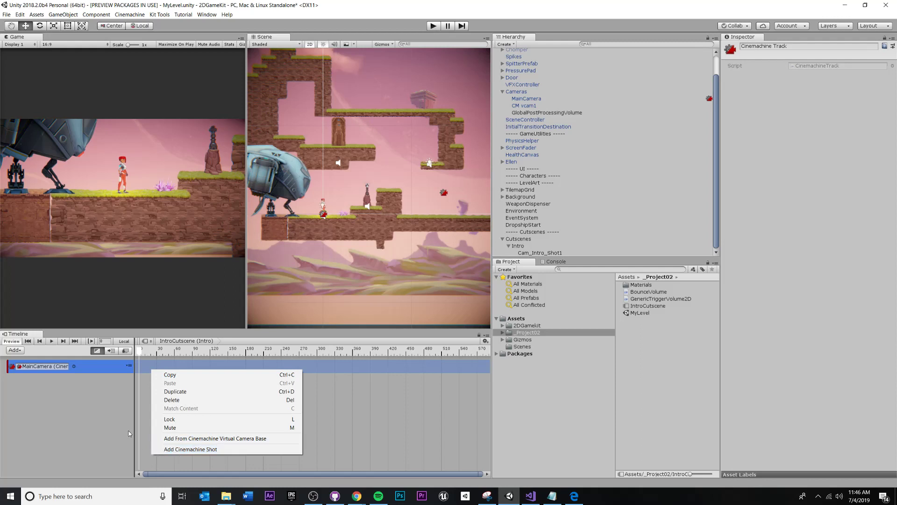
right_click(143, 366)
left_click(191, 445)
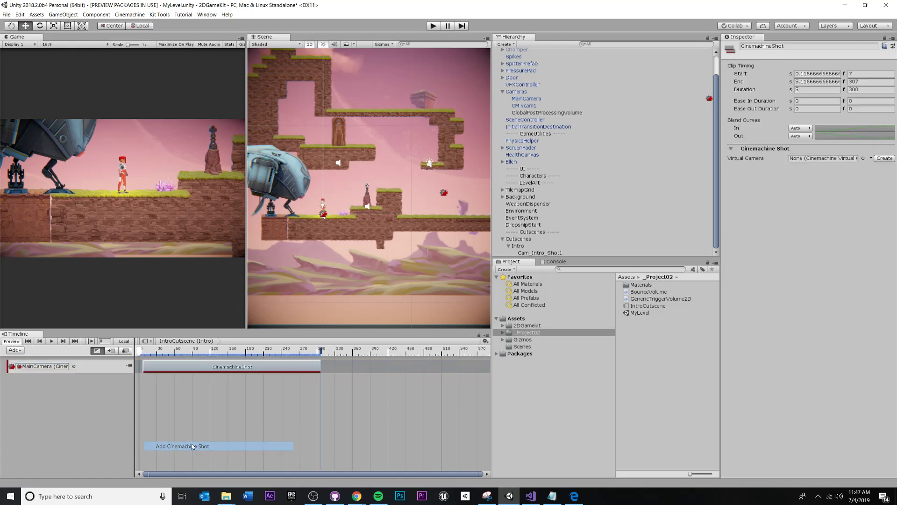
left_click_drag(226, 364, 212, 367)
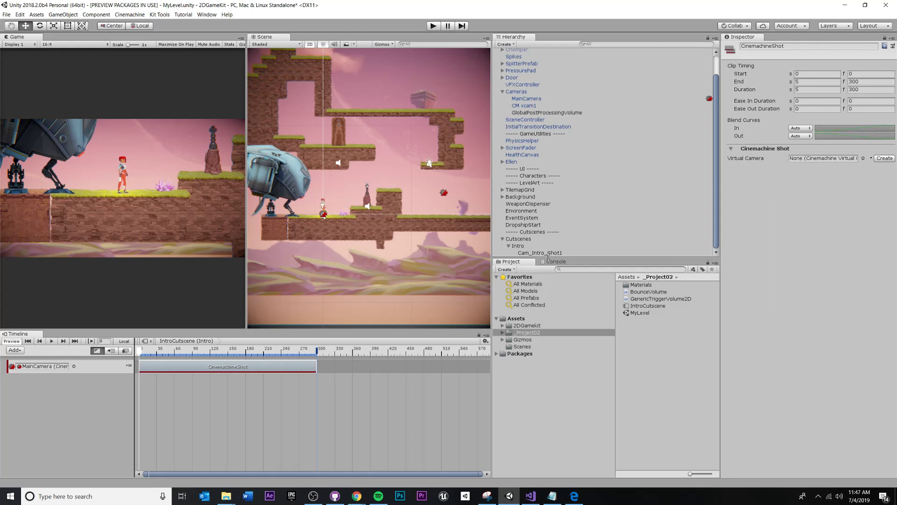
left_click_drag(545, 253, 820, 160)
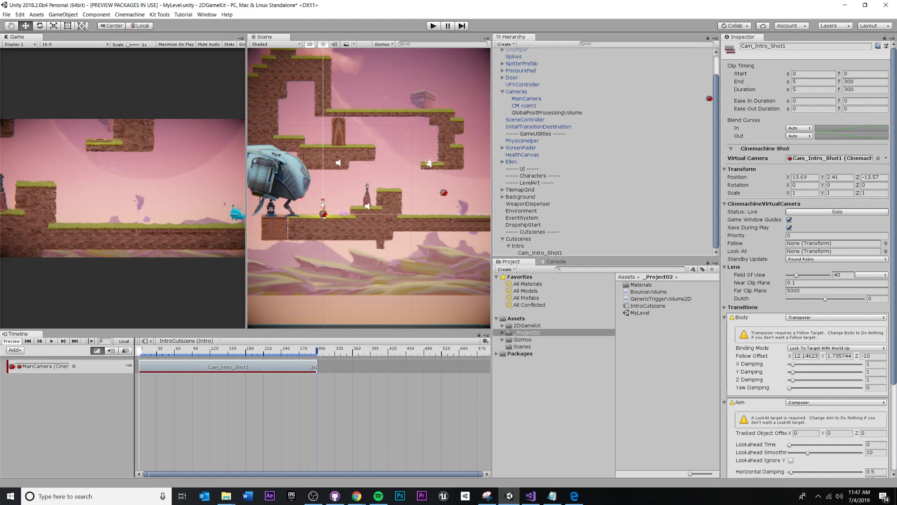
Step: Examine where the Cam_Intro_Shot1 clip ends against the frame ruler on the timeline
mouse_move(316, 367)
left_mouse_down()
mouse_move(175, 368)
mouse_move(397, 355)
mouse_move(357, 351)
mouse_move(367, 348)
mouse_move(294, 357)
mouse_move(316, 358)
left_mouse_up()
scroll(352, 377, "up", 10)
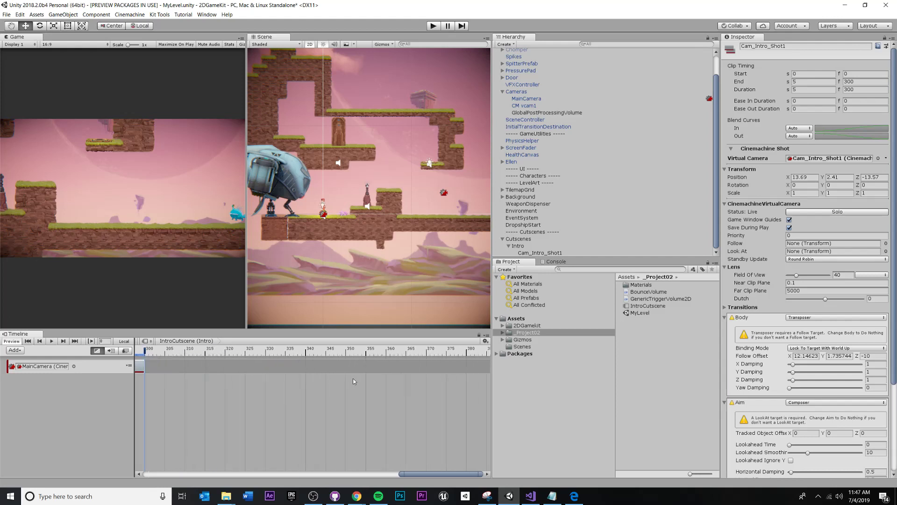
scroll(243, 376, "down", 1)
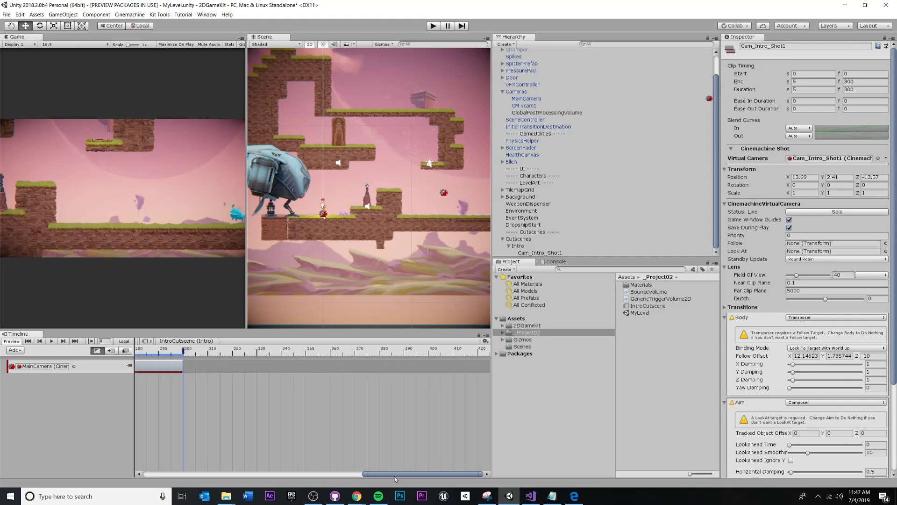
left_click_drag(394, 475, 359, 475)
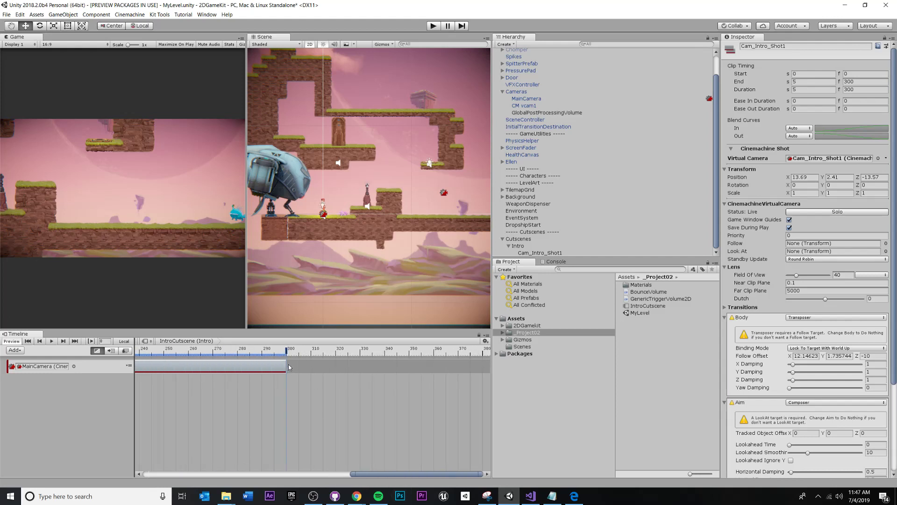
scroll(288, 361, "up", 12)
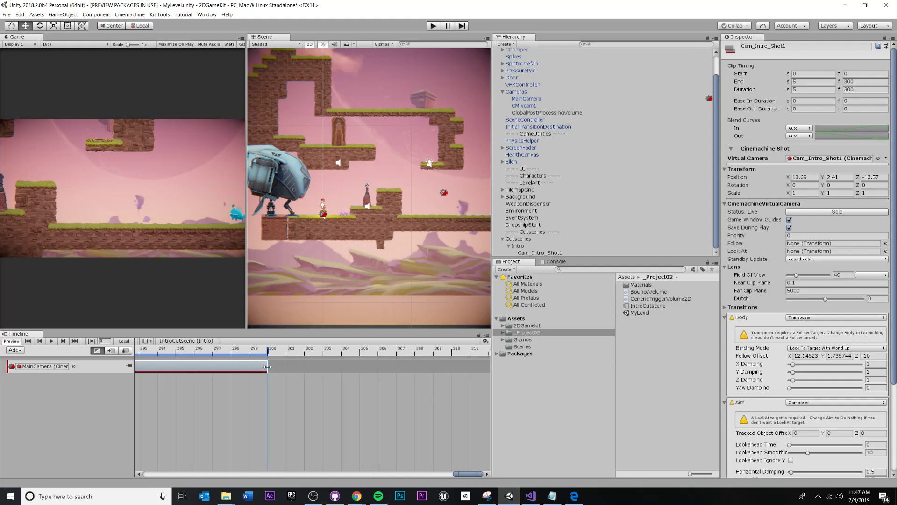
scroll(260, 377, "down", 3)
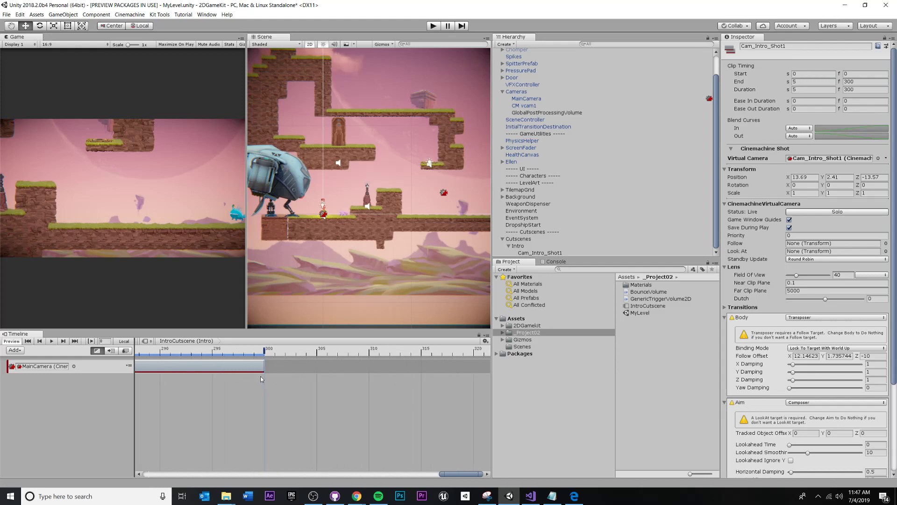
scroll(260, 378, "down", 15)
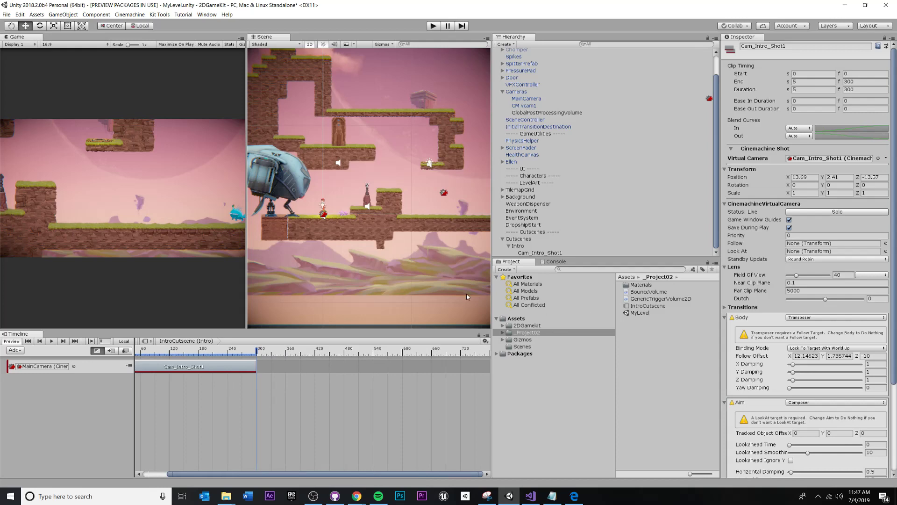
left_click_drag(306, 476, 81, 460)
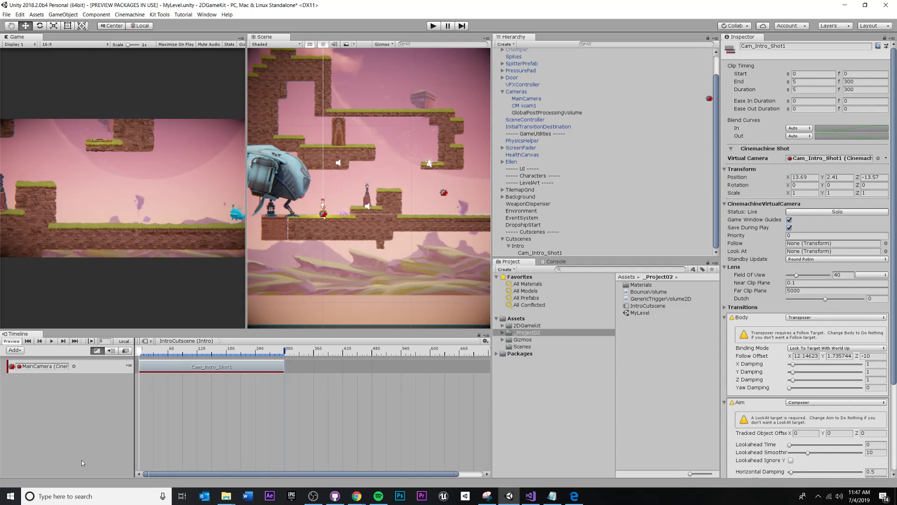
Step: Play the Cam_Intro_Shot1 clip and try trimming its end to frame 240 before extending it back to frame 300
mouse_move(140, 351)
left_mouse_down()
mouse_move(147, 351)
mouse_move(139, 351)
left_mouse_up()
key("space")
left_click_drag(281, 364, 255, 367)
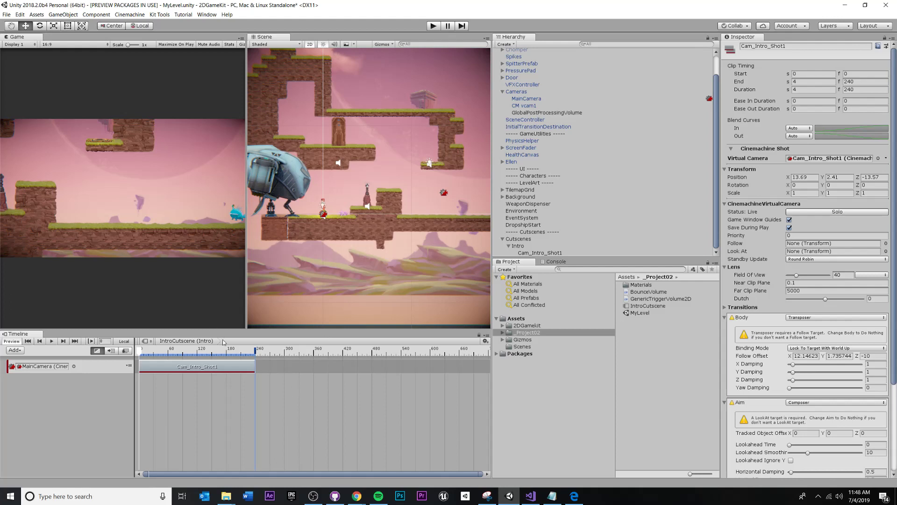
left_click_drag(256, 366, 282, 377)
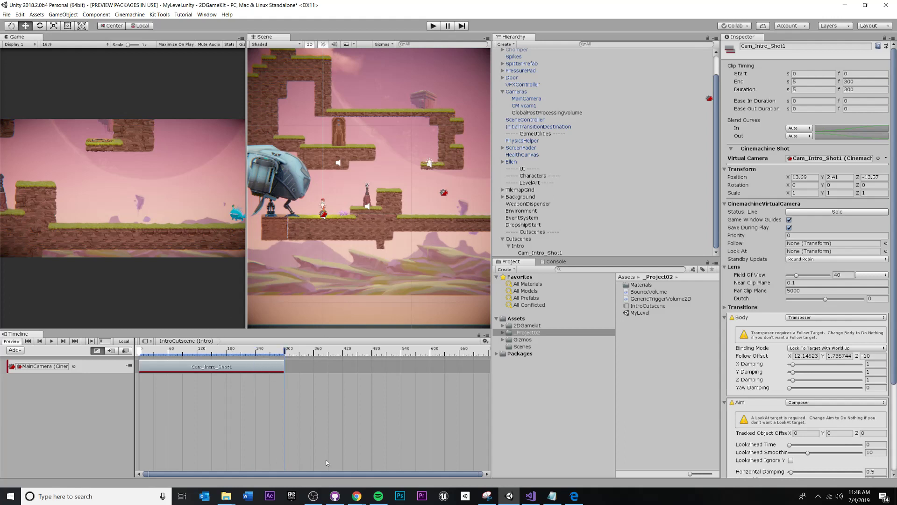
Step: Add a second Cinemachine Shot after Cam_Intro_Shot1 on the MainCamera track, spanning frames 300 to 361
right_click(306, 365)
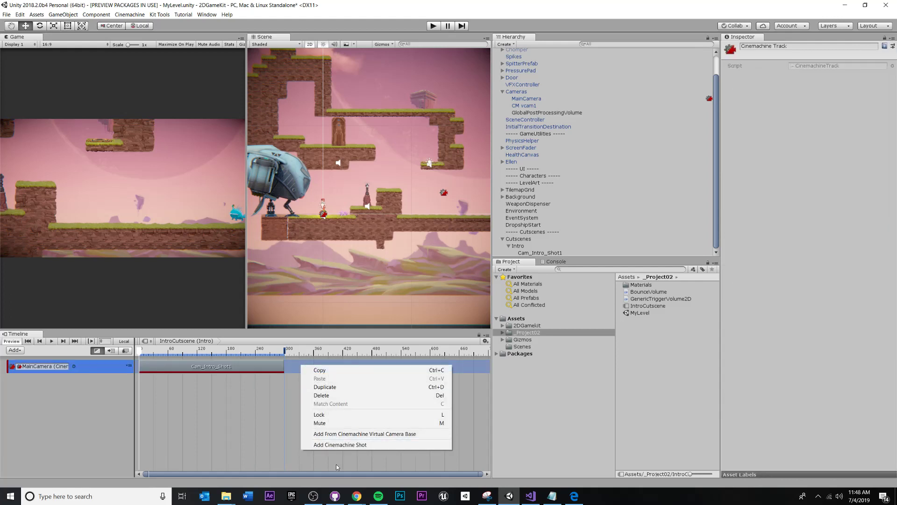
left_click(270, 399)
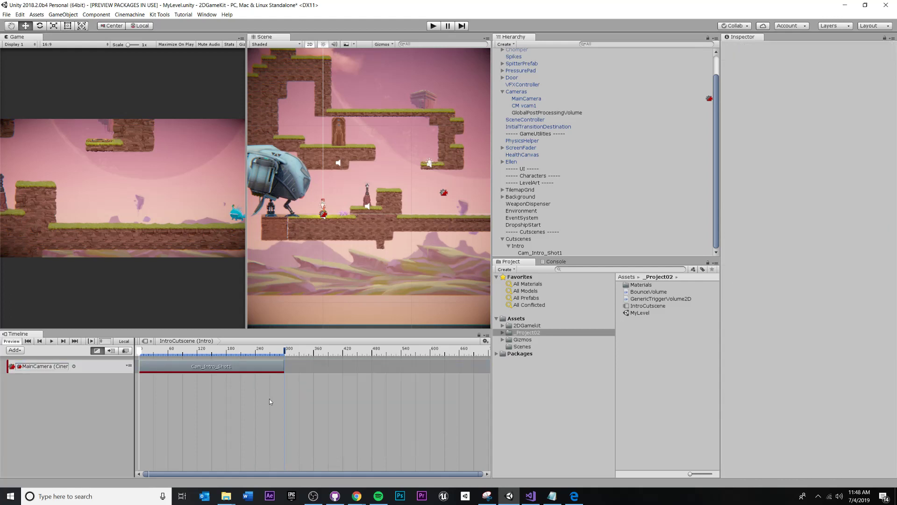
right_click(293, 367)
left_click(340, 447)
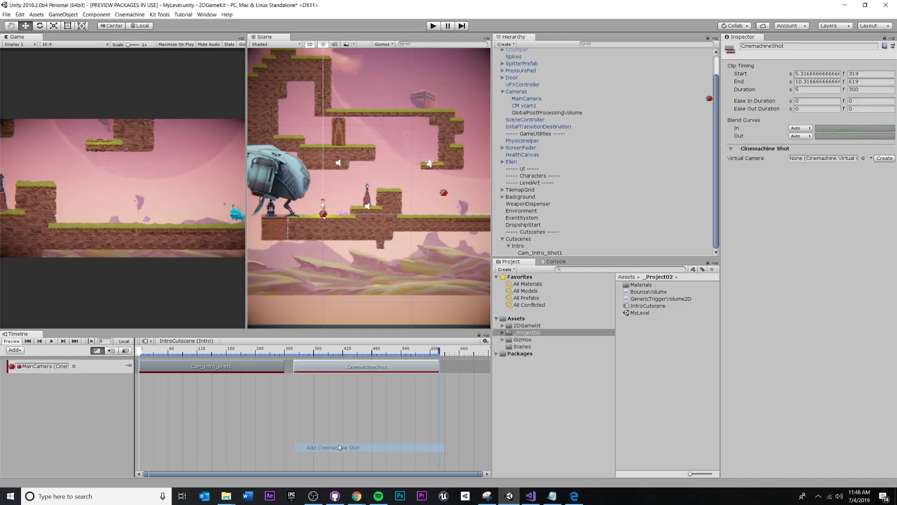
mouse_move(337, 367)
left_mouse_down()
mouse_move(313, 367)
mouse_move(350, 369)
mouse_move(320, 361)
left_mouse_up()
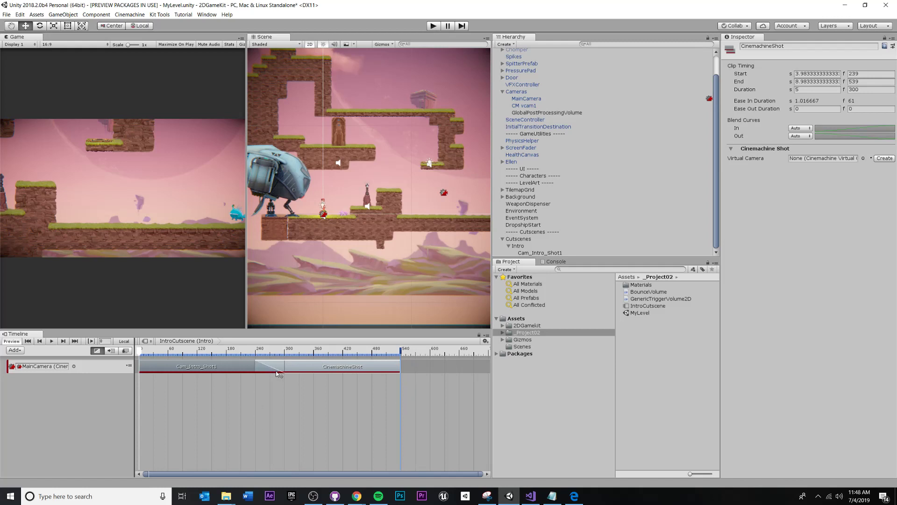
left_click_drag(400, 370, 282, 374)
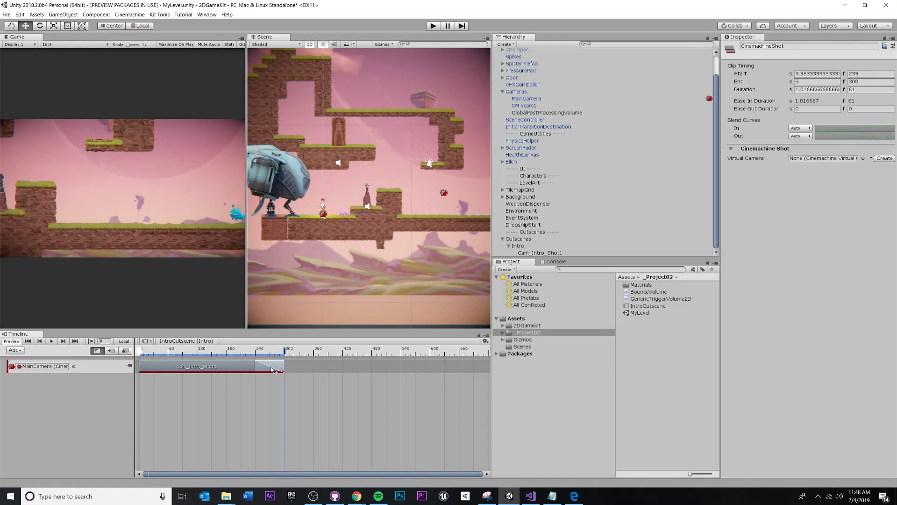
left_click_drag(272, 370, 299, 373)
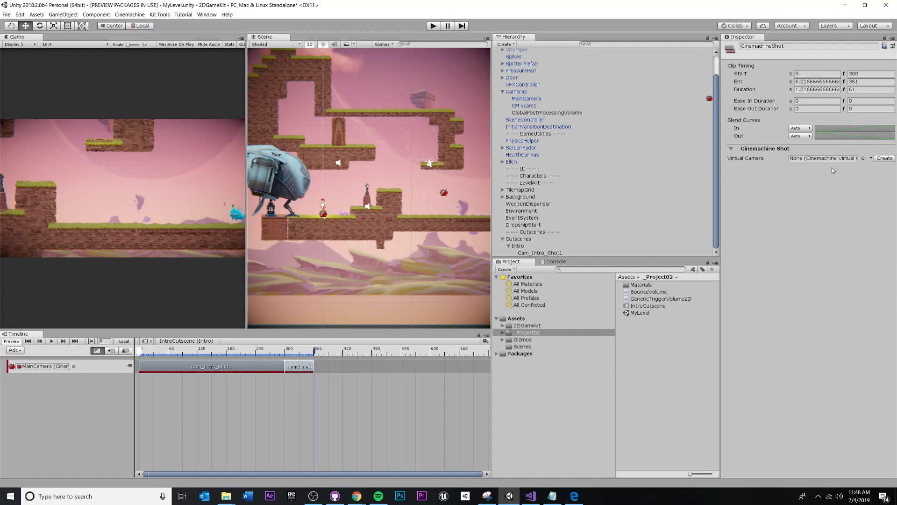
Step: Assign CM vcam1 from the Cameras group as the virtual camera of the second shot
left_click(534, 106)
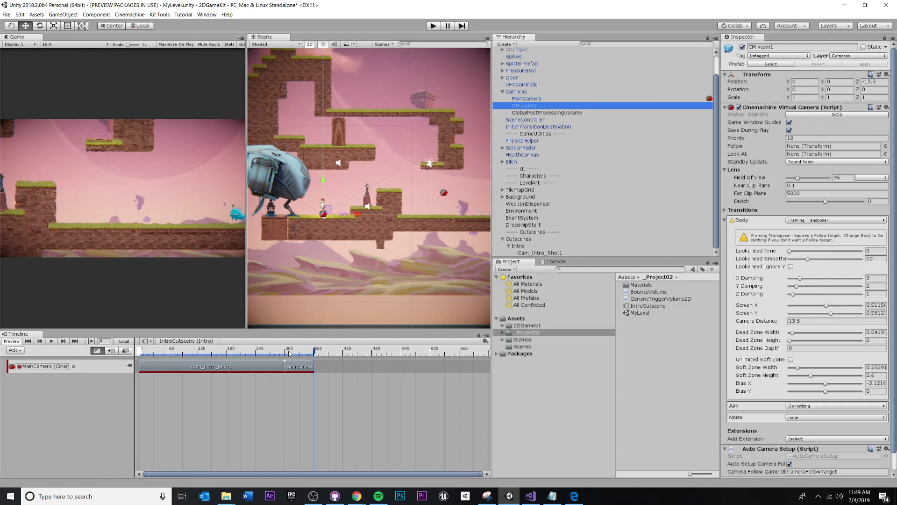
left_click(299, 368)
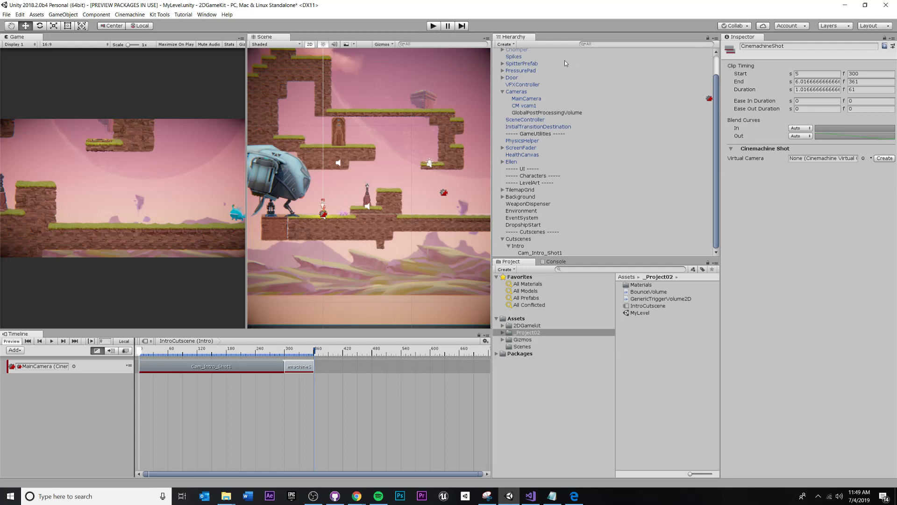
left_click_drag(530, 107, 817, 157)
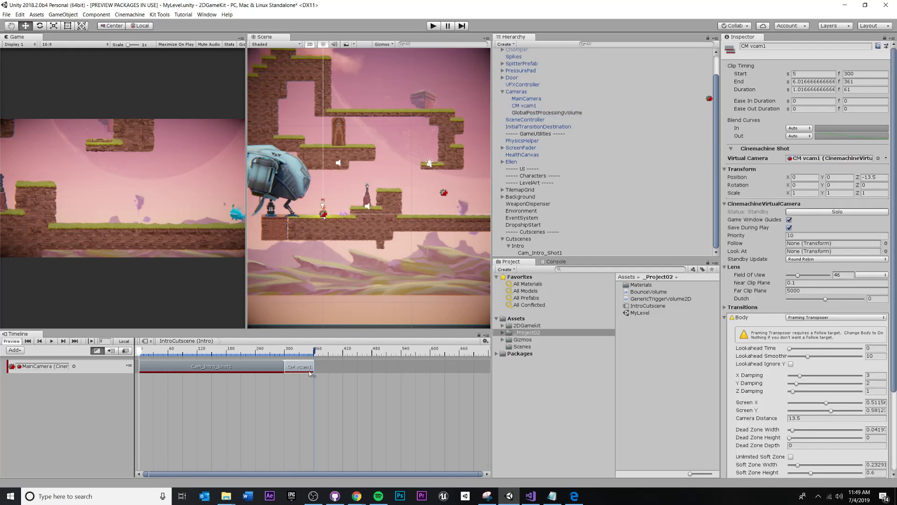
Step: Play the timeline across the hard cut from Cam_Intro_Shot1 to CM vcam1
left_click_drag(317, 350, 267, 346)
key("space")
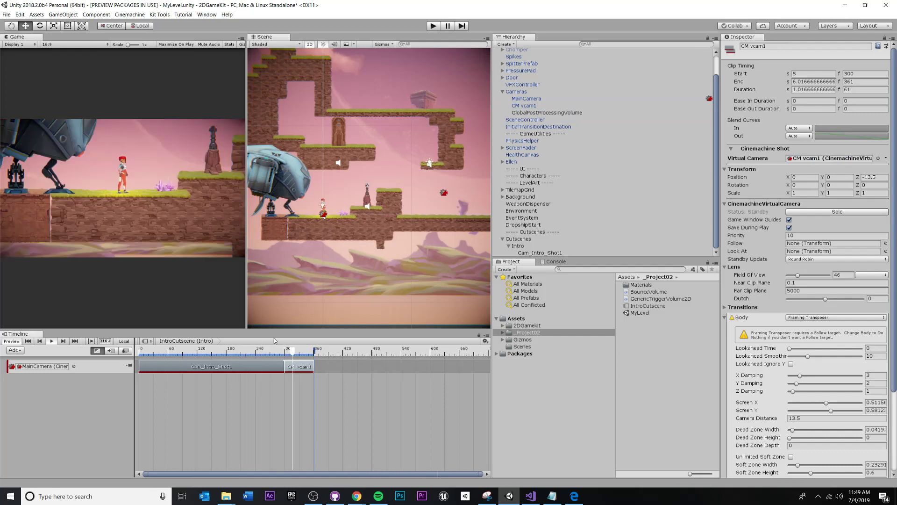
left_click(254, 348)
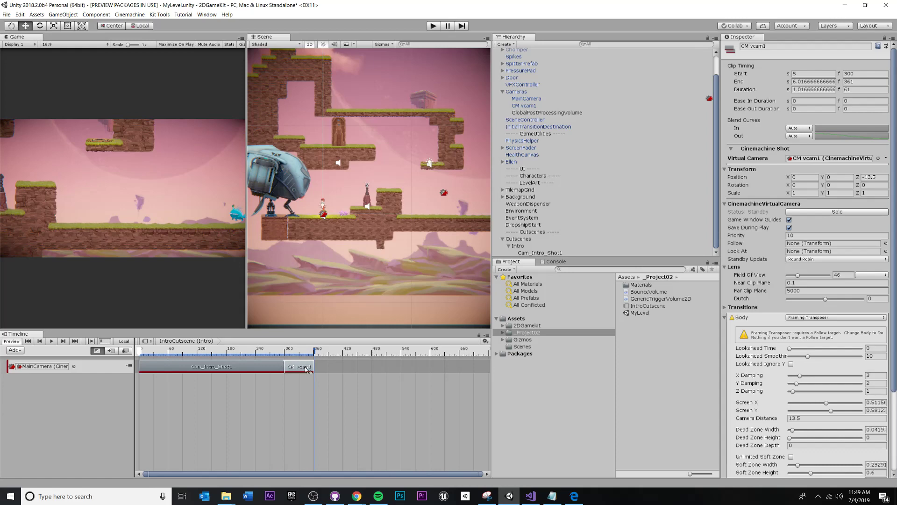
Step: Overlap the CM vcam1 clip with Cam_Intro_Shot1 over frames 198 to 300 and scrub through the camera blend
left_click_drag(296, 369, 238, 345)
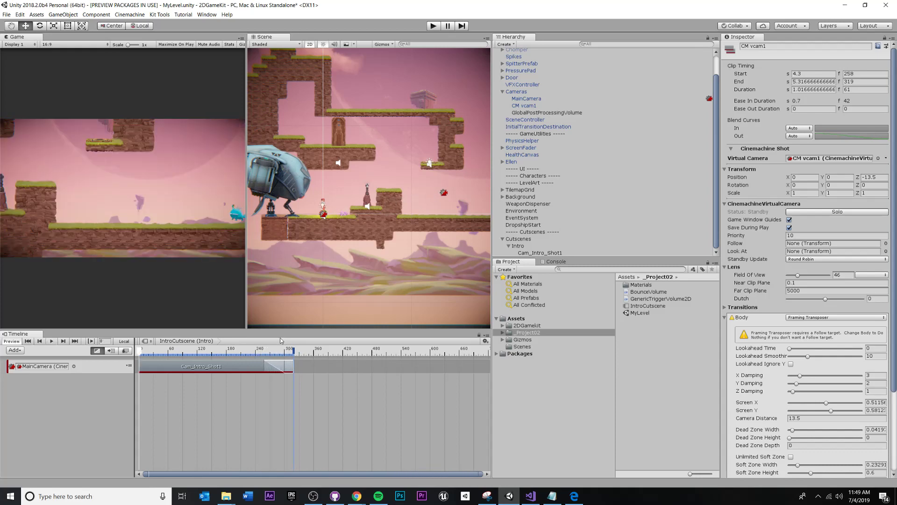
left_click_drag(154, 350, 279, 366)
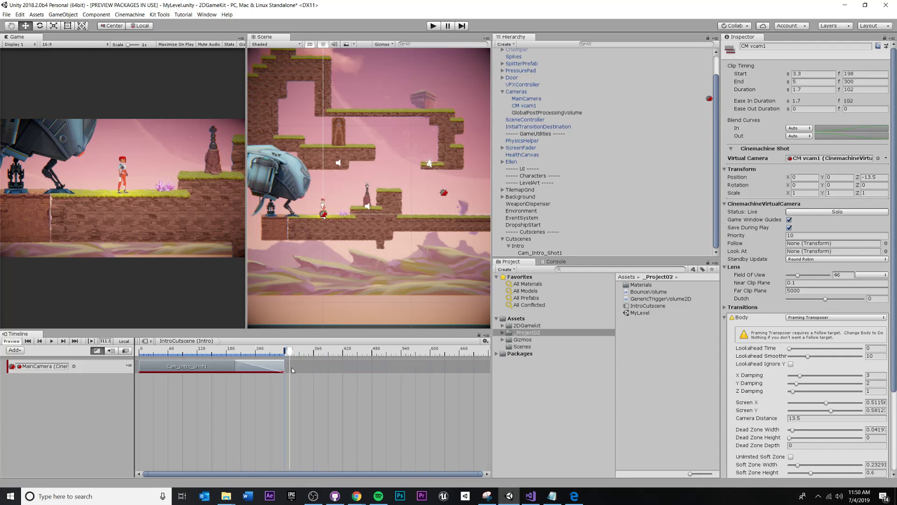
mouse_move(291, 351)
left_mouse_down()
mouse_move(236, 356)
mouse_move(283, 367)
left_mouse_up()
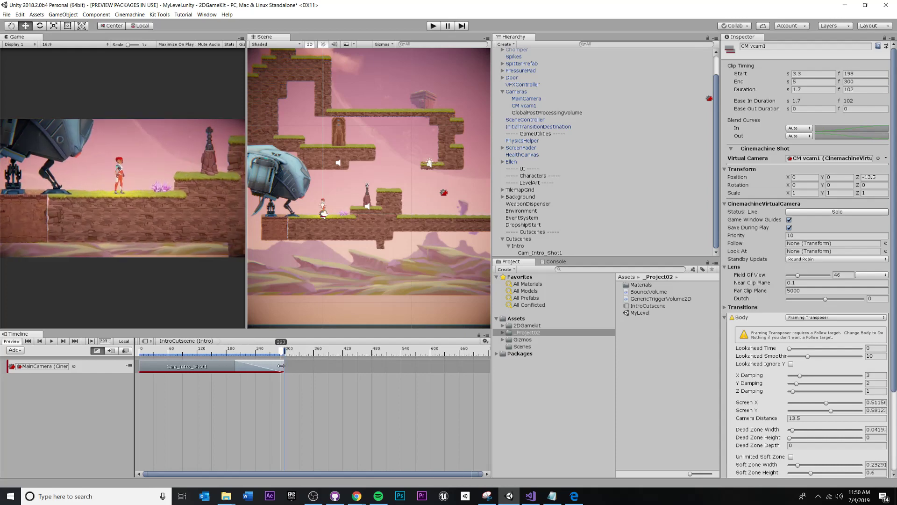
Step: Shorten the camera blend by setting the CM vcam1 clip's start to frame 246, and play the cutscene to check its timing
left_click(236, 369)
left_click_drag(236, 365, 139, 351)
key("space")
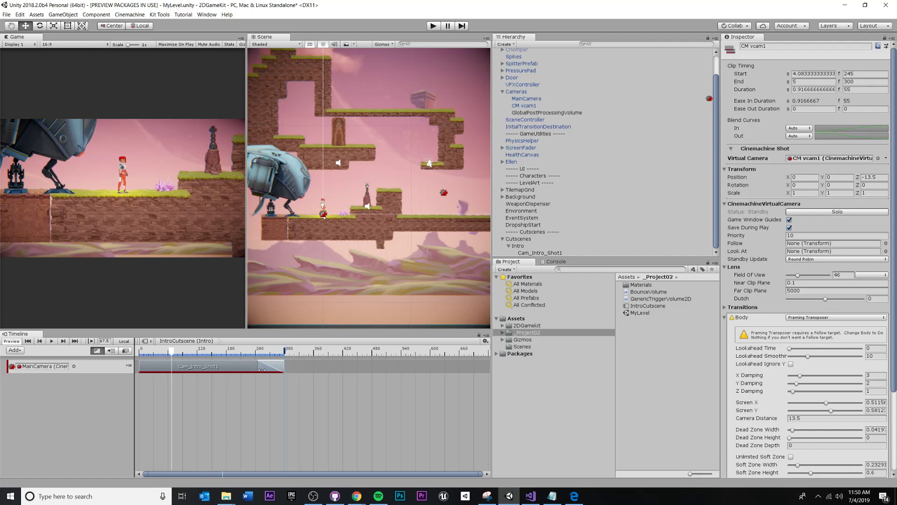
left_click_drag(257, 365, 105, 341)
key("space")
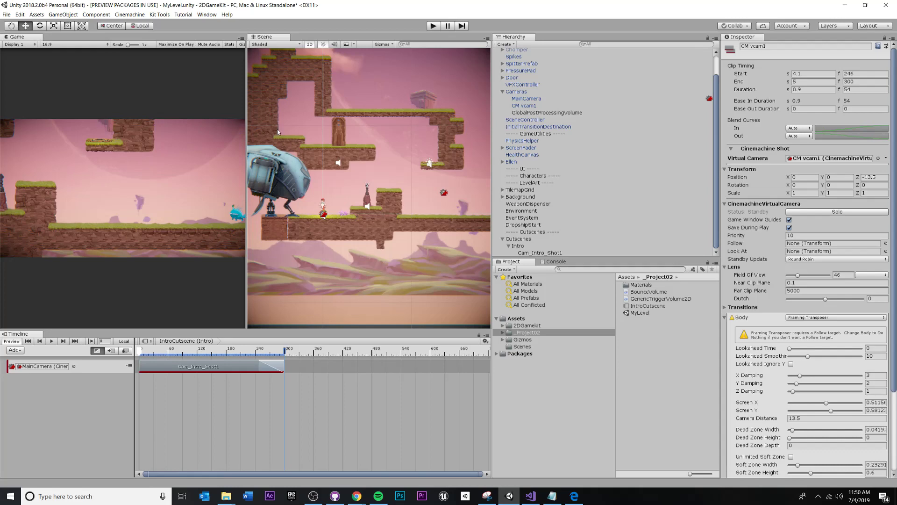
Step: Replay the blend between Cam_Intro_Shot1 and CM vcam1 from shortly before the overlap to examine the camera movement
middle_click_drag(417, 190, 412, 192)
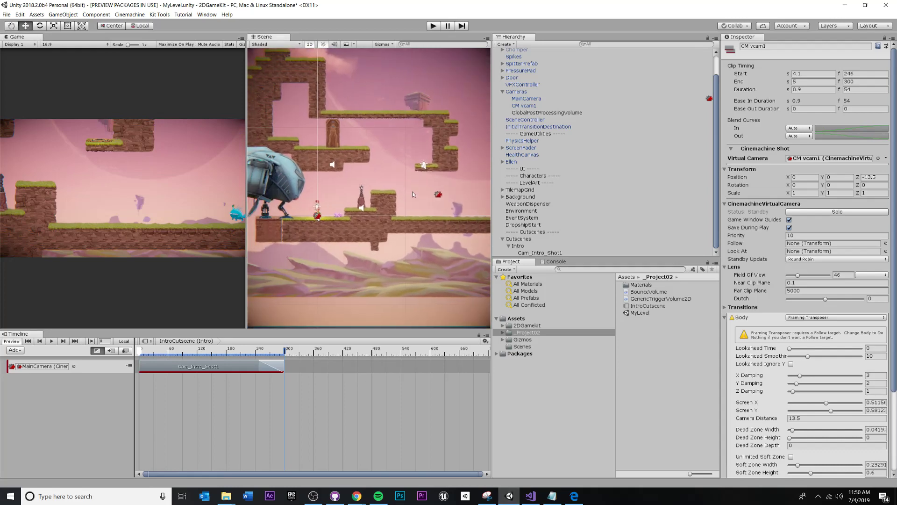
mouse_move(246, 354)
left_mouse_down()
mouse_move(248, 341)
mouse_move(215, 352)
mouse_move(251, 353)
left_mouse_up()
key("space")
key("space")
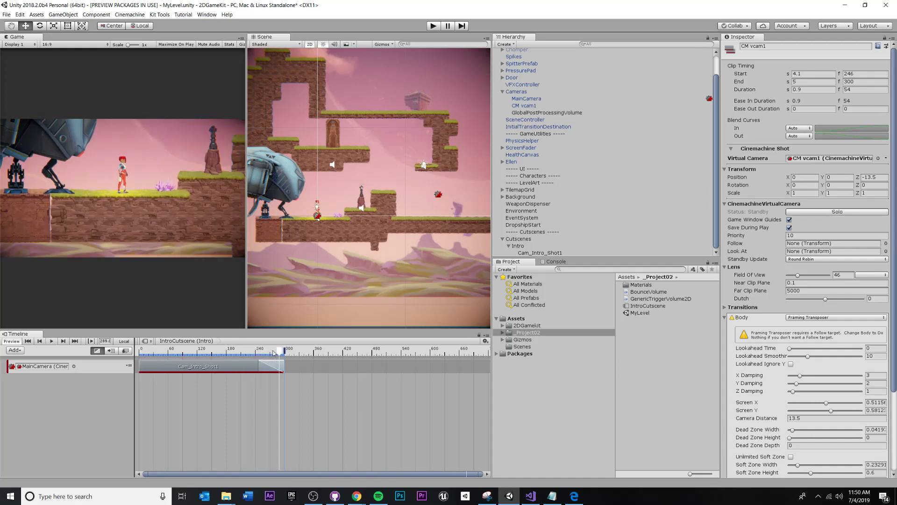
left_click(226, 352)
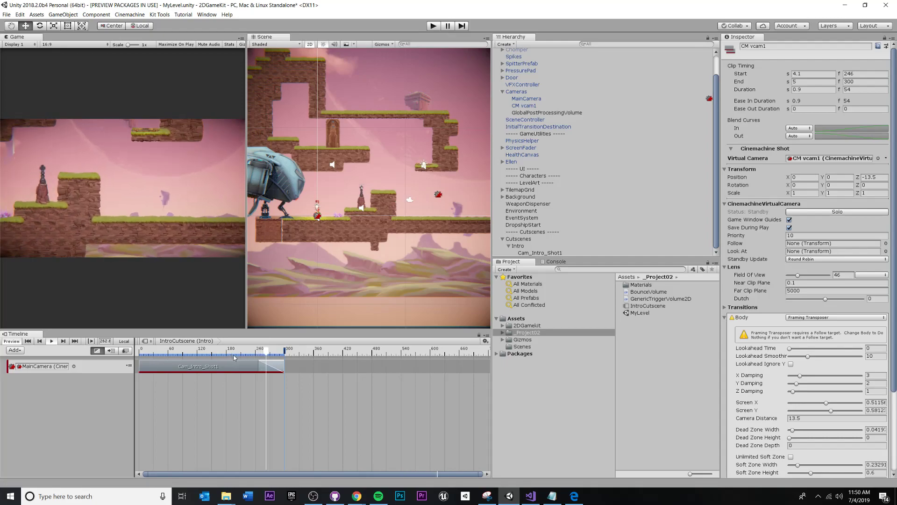